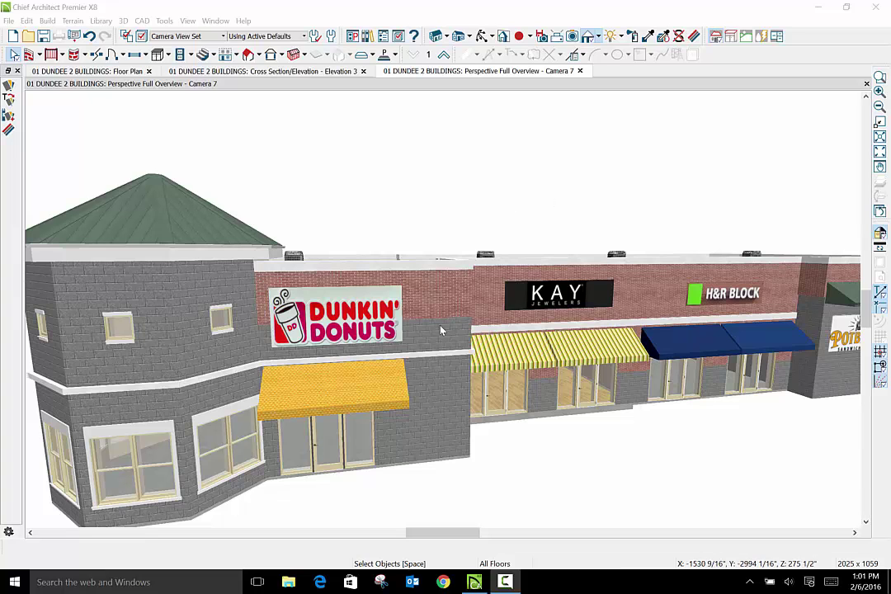
Zoom the 3D camera view and pan it along the storefront toward the Dunkin' Donuts facade.
scroll(406, 313, down, 3)
scroll(406, 312, up, 4)
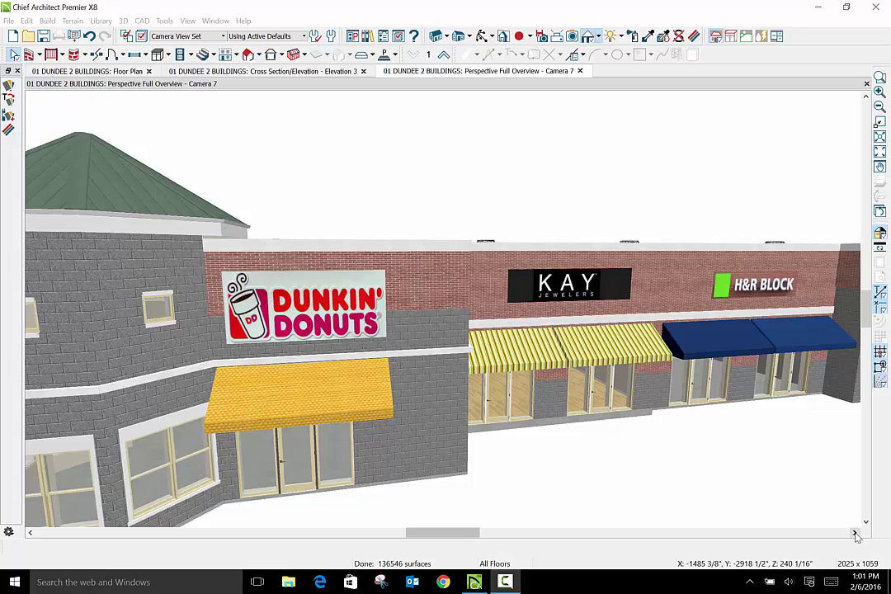
click(855, 532)
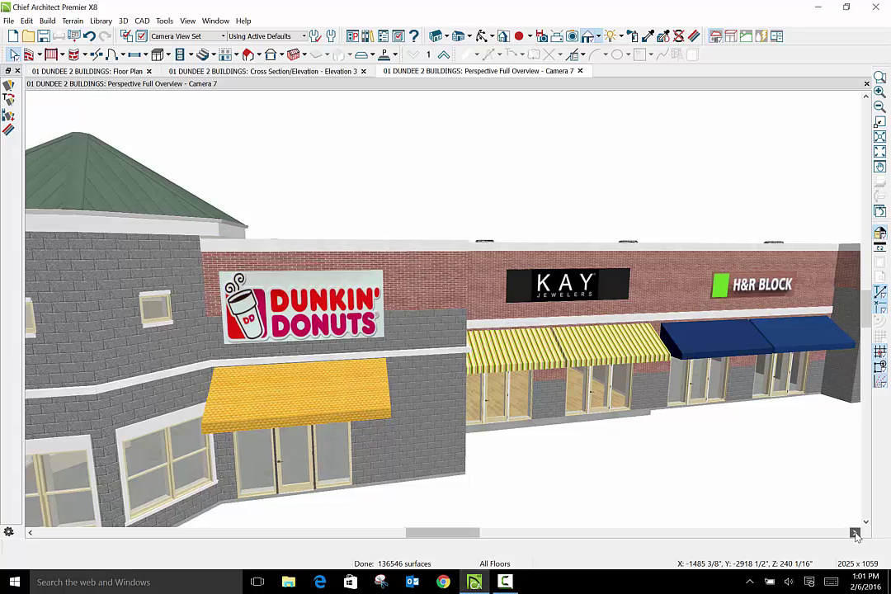
click(855, 532)
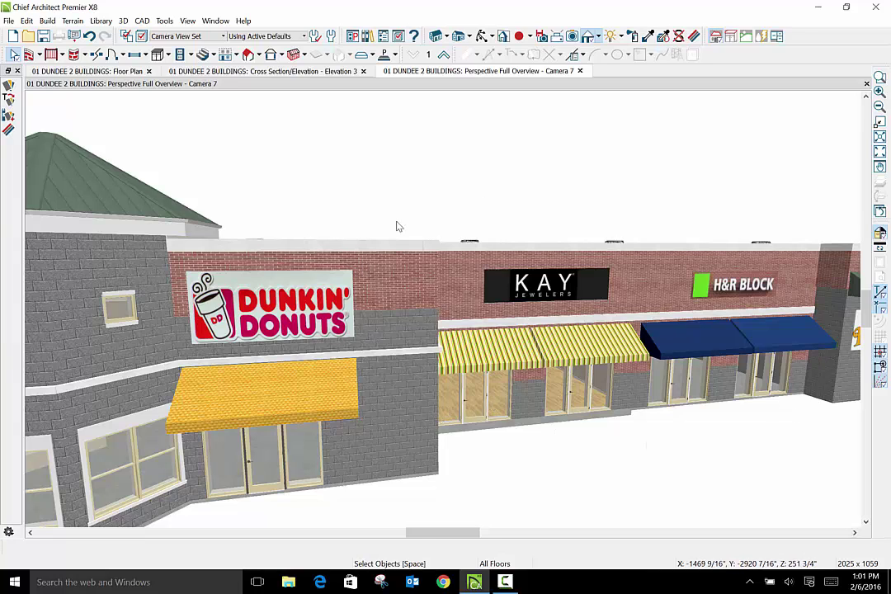
Bring up the Elevation 3 cross-section drawing of the facade.
click(312, 72)
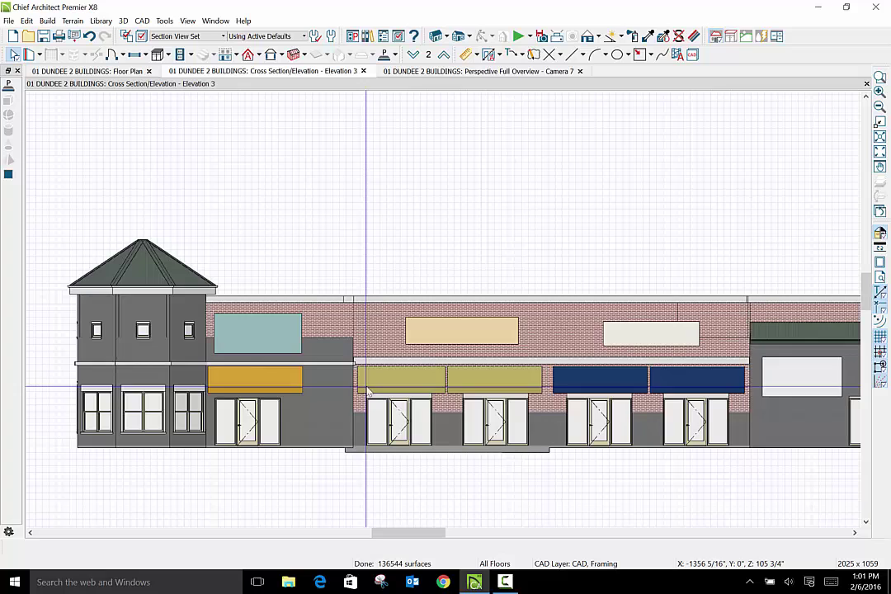
scroll(355, 402, up, 2)
scroll(355, 402, down, 1)
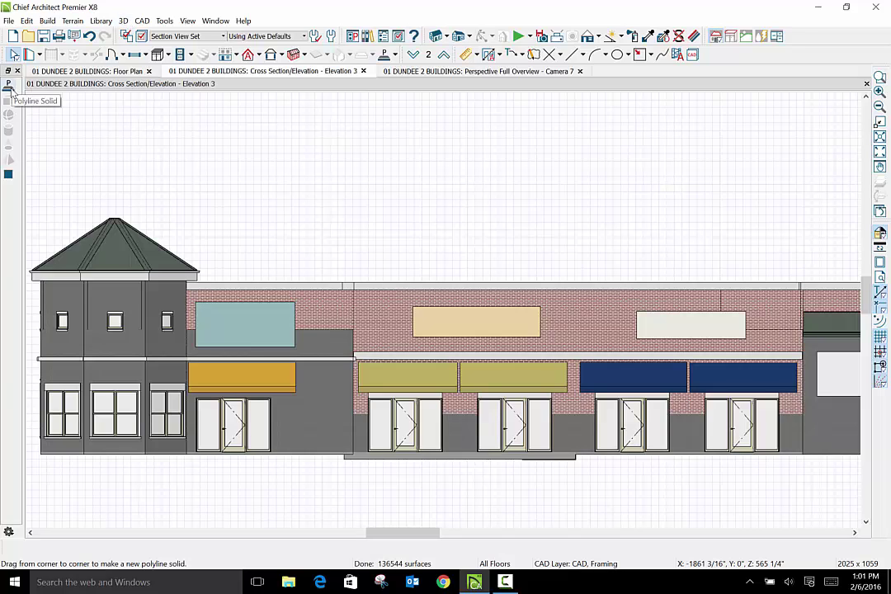
Draw a small square polyline solid on the brick wall right of the Dunkin' sign, nudged slightly left.
click(9, 88)
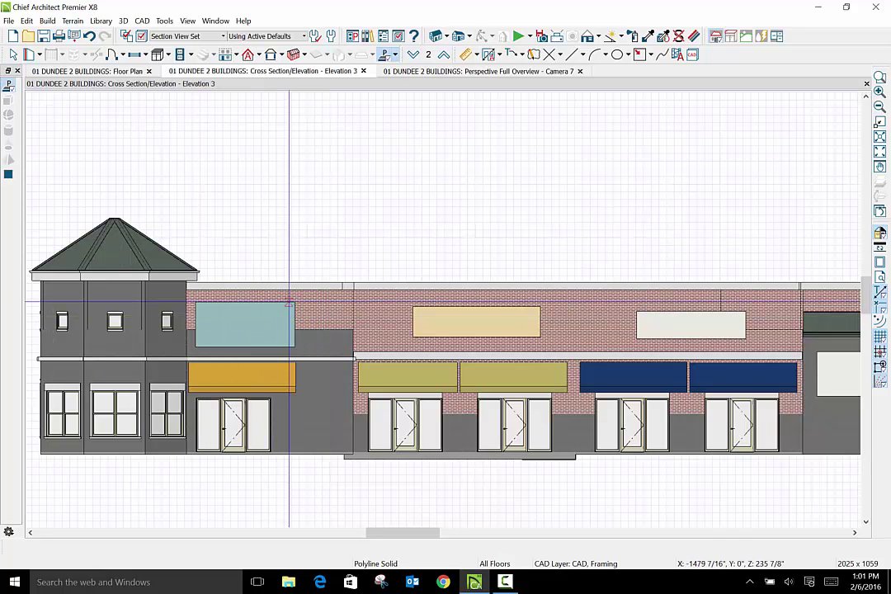
drag(317, 312, 349, 341)
click(13, 54)
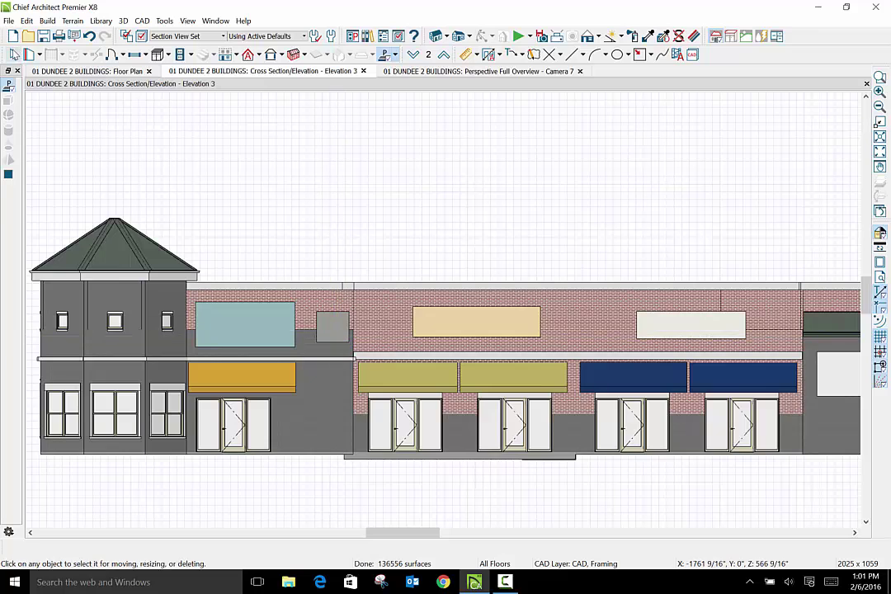
click(323, 326)
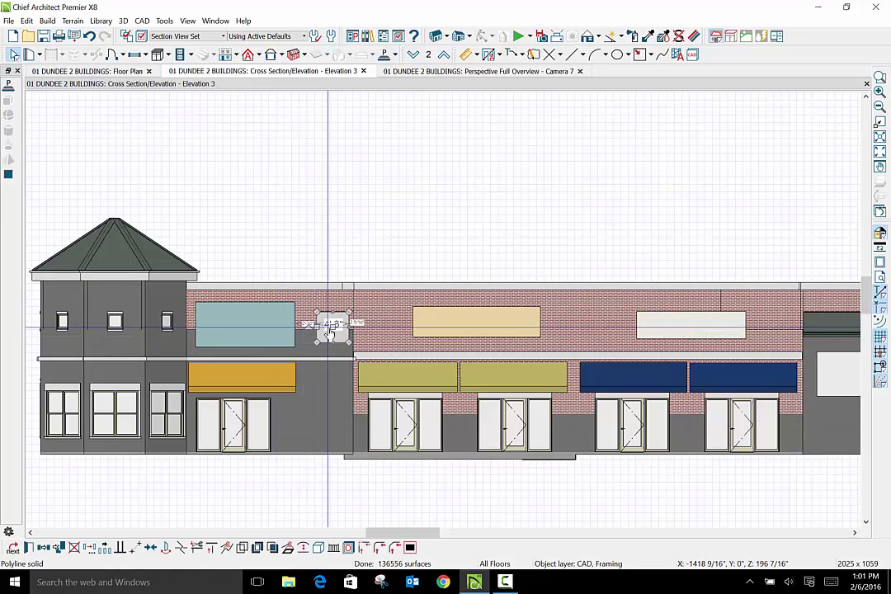
drag(327, 327, 325, 322)
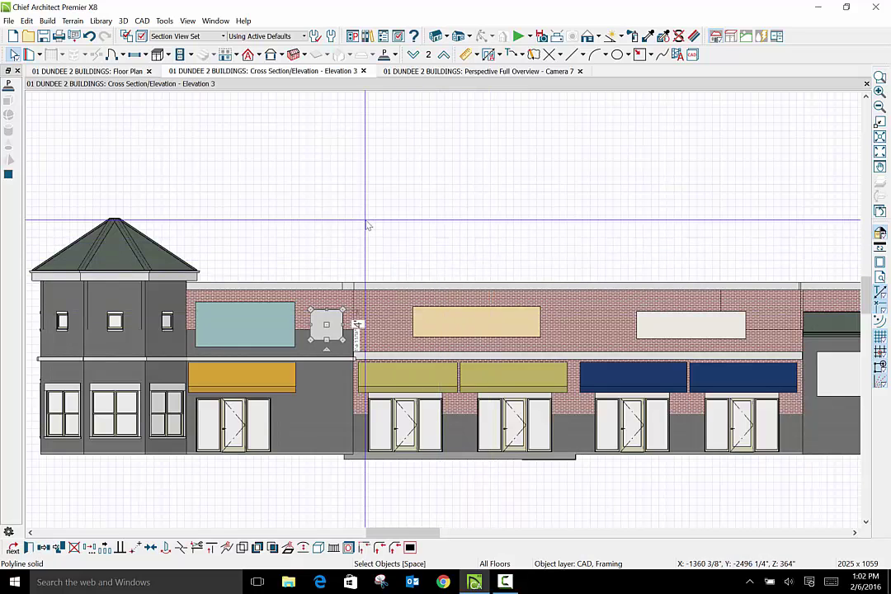
In the square's material settings, browse the library to Colors > Color Palettes > Balance.
double_click(334, 324)
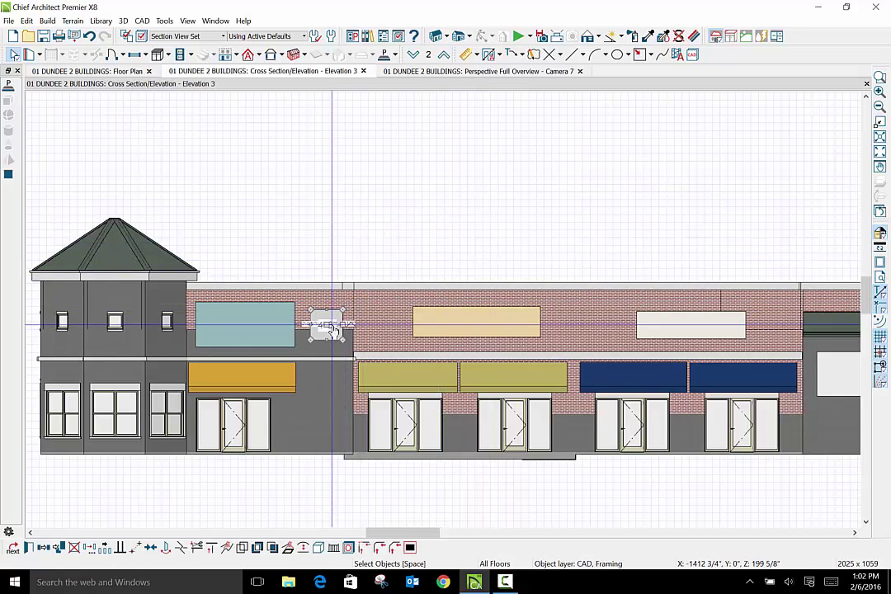
click(282, 216)
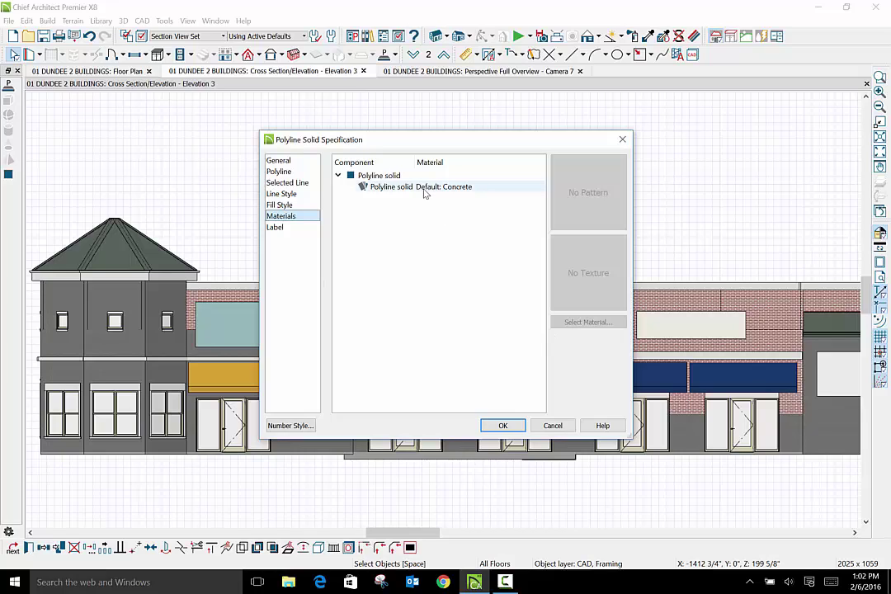
click(368, 187)
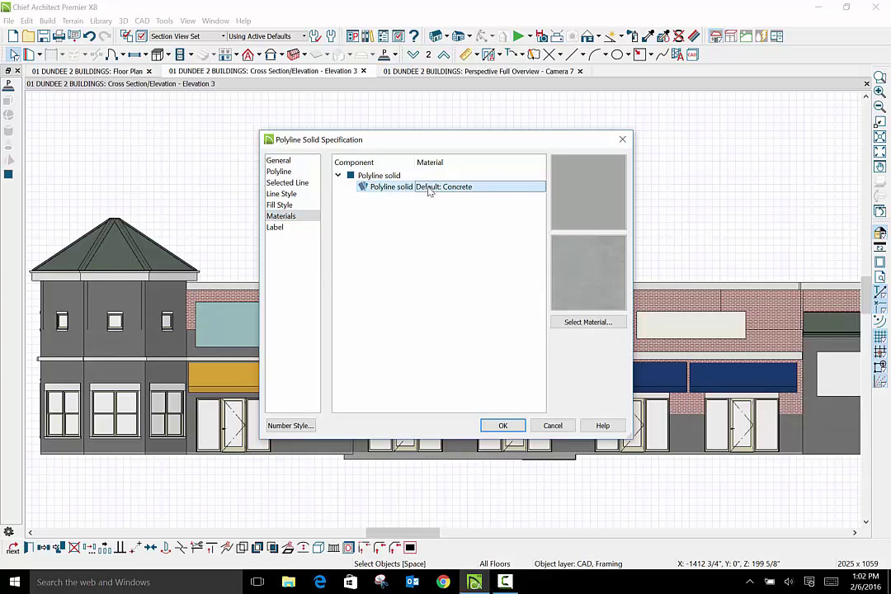
click(585, 322)
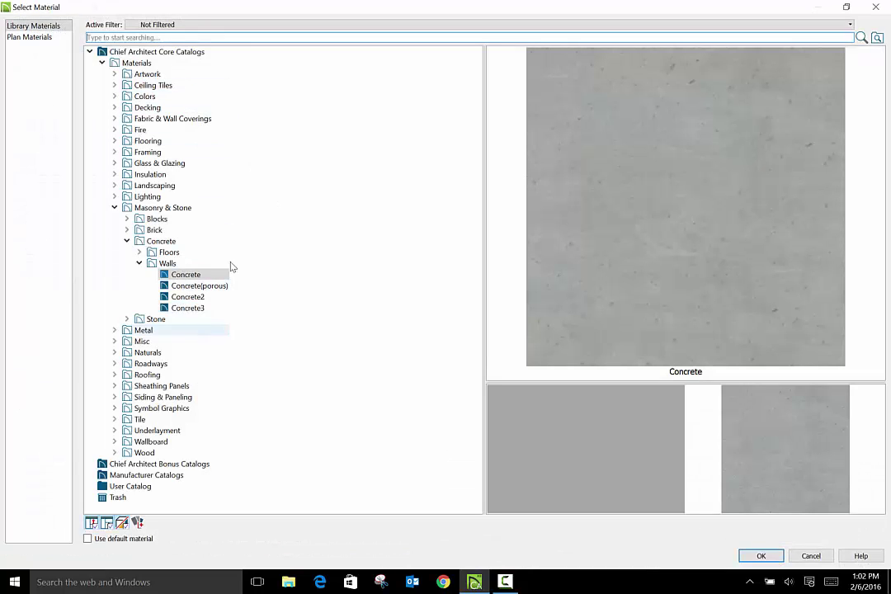
click(115, 97)
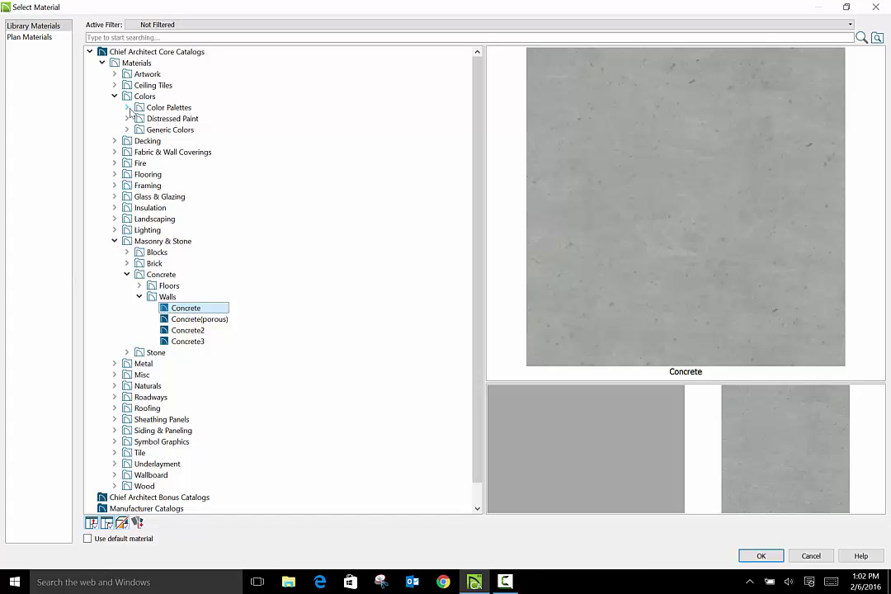
click(127, 107)
click(139, 119)
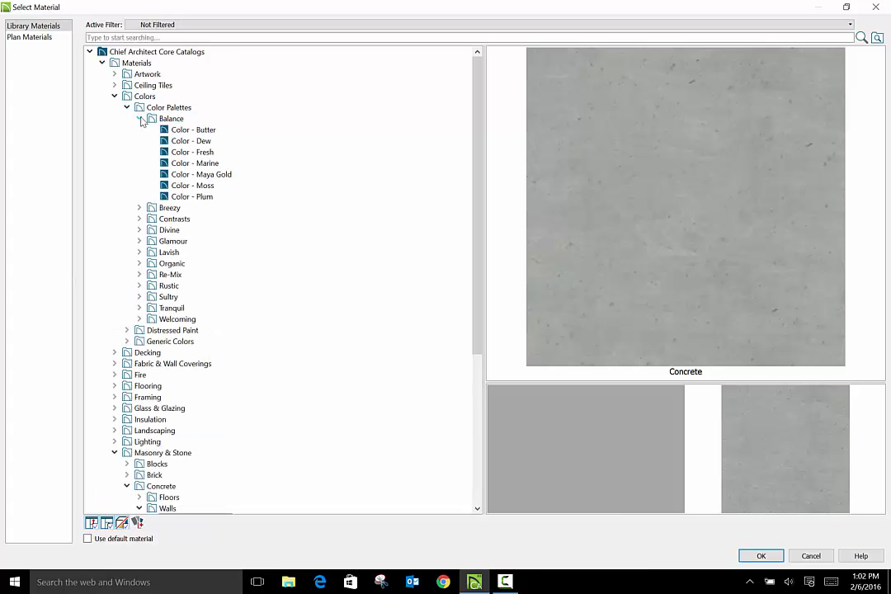
Replace the square's concrete material with blue 'Color - Fresh', then reselect the square.
click(208, 152)
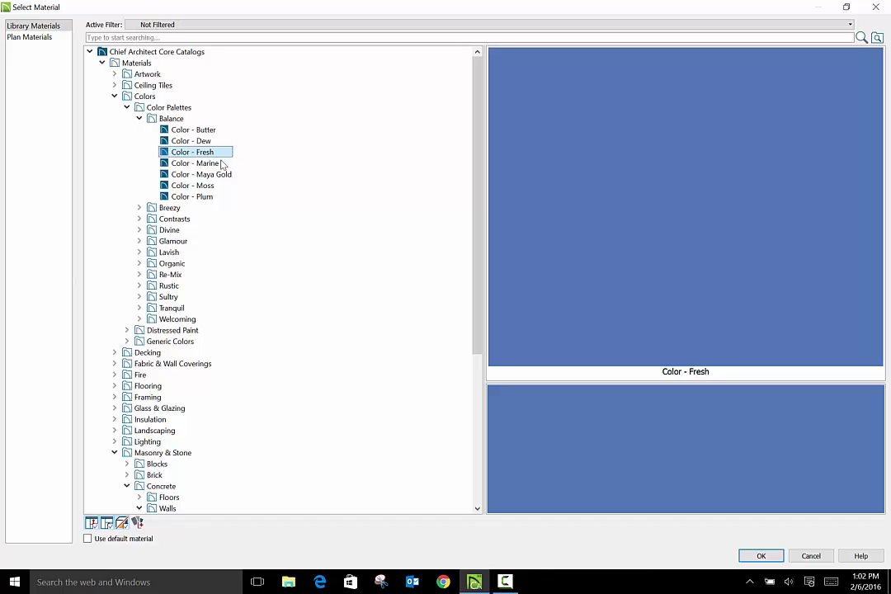
click(760, 556)
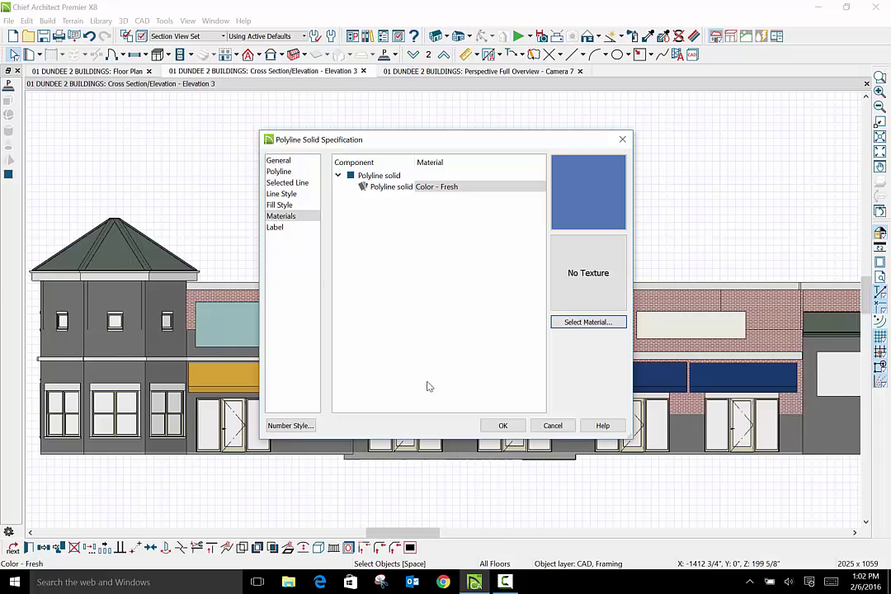
click(502, 426)
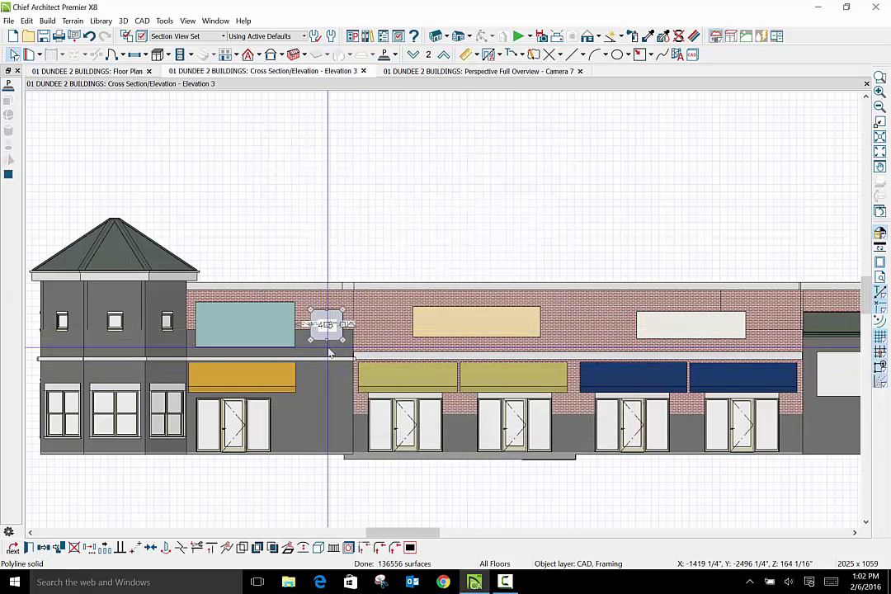
key(Escape)
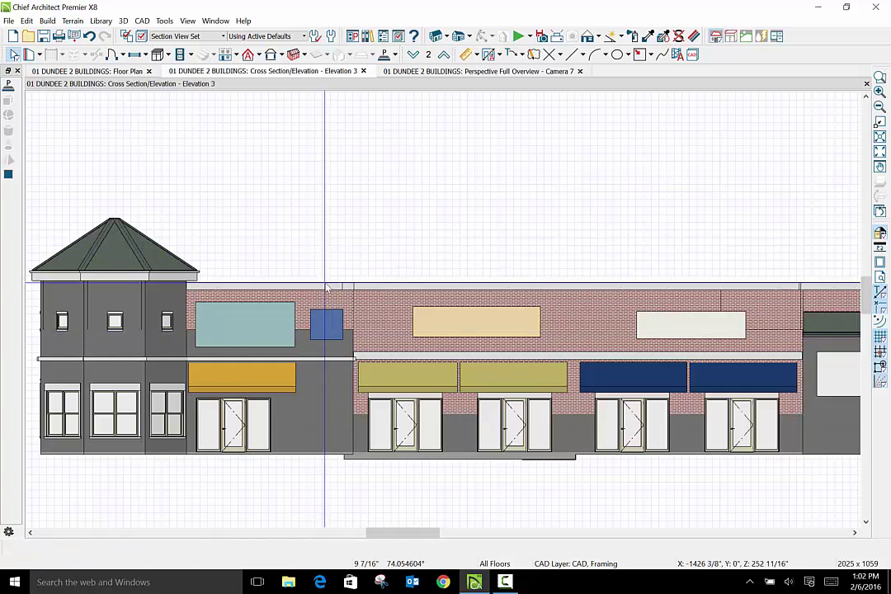
click(327, 332)
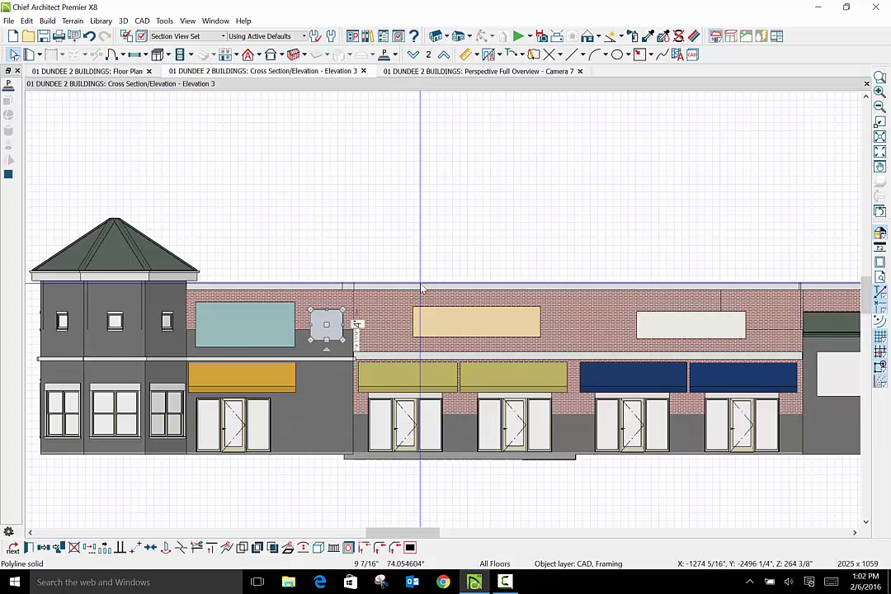
In the Camera 7 3D view, open the blue square's material for editing with Material Painter.
click(484, 71)
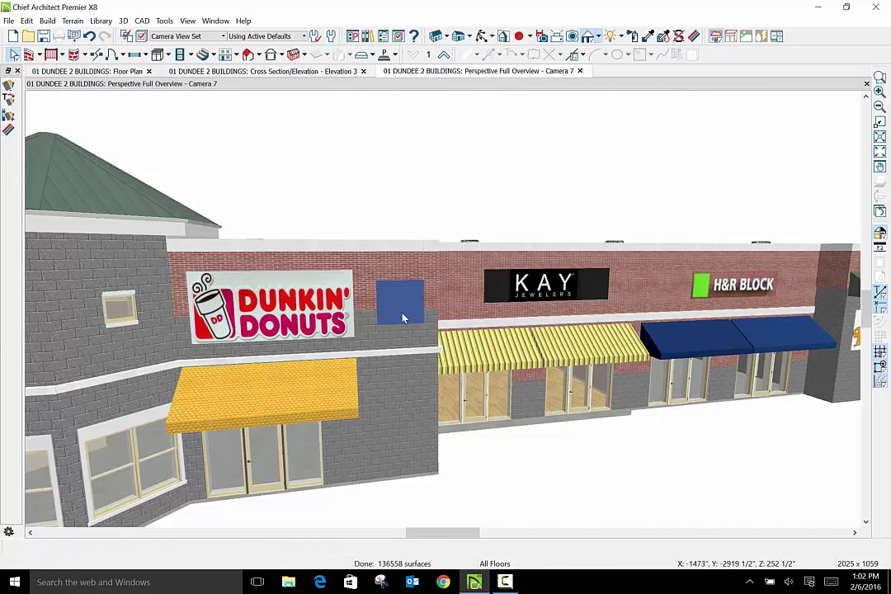
click(409, 310)
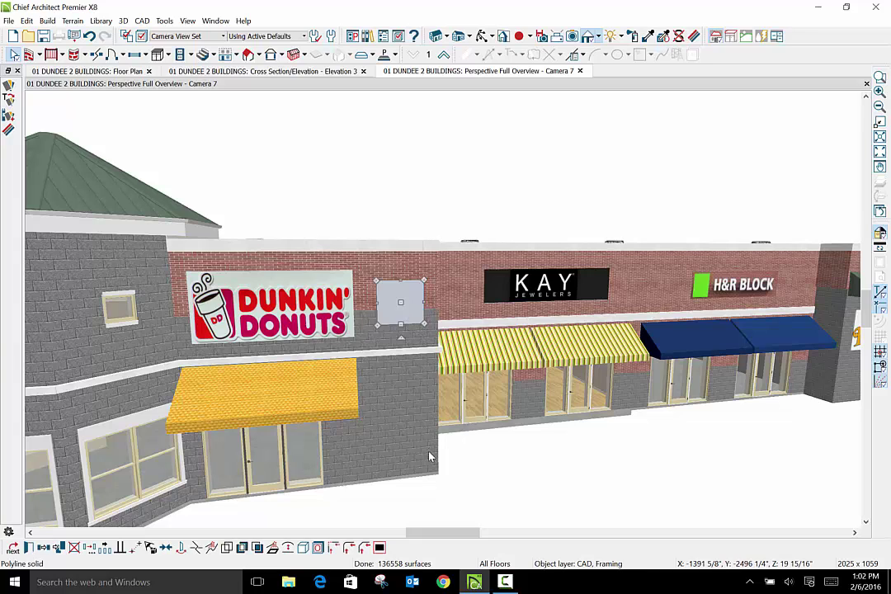
click(694, 35)
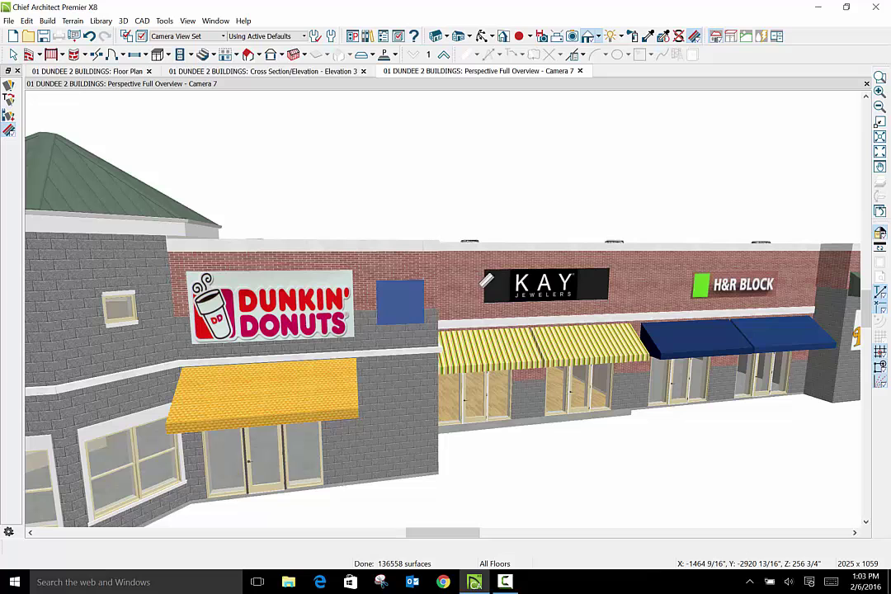
click(410, 298)
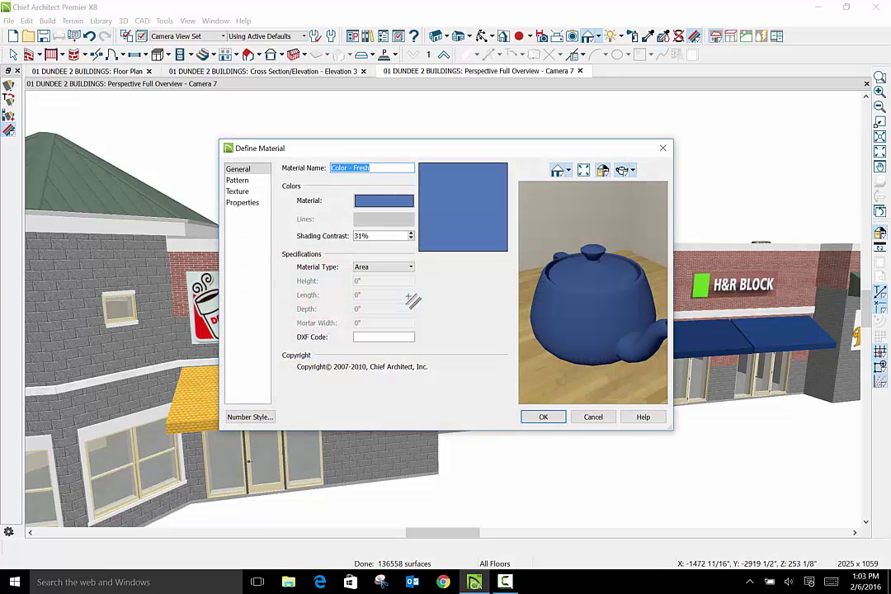
Give the material a stretched-to-fit Baskin Robbins.JPG texture, not blended with color.
click(238, 190)
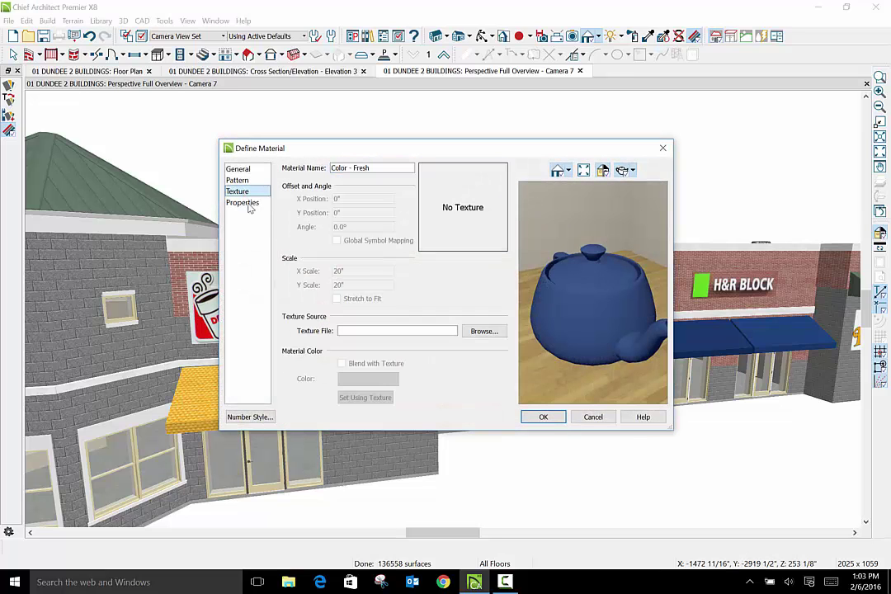
click(483, 331)
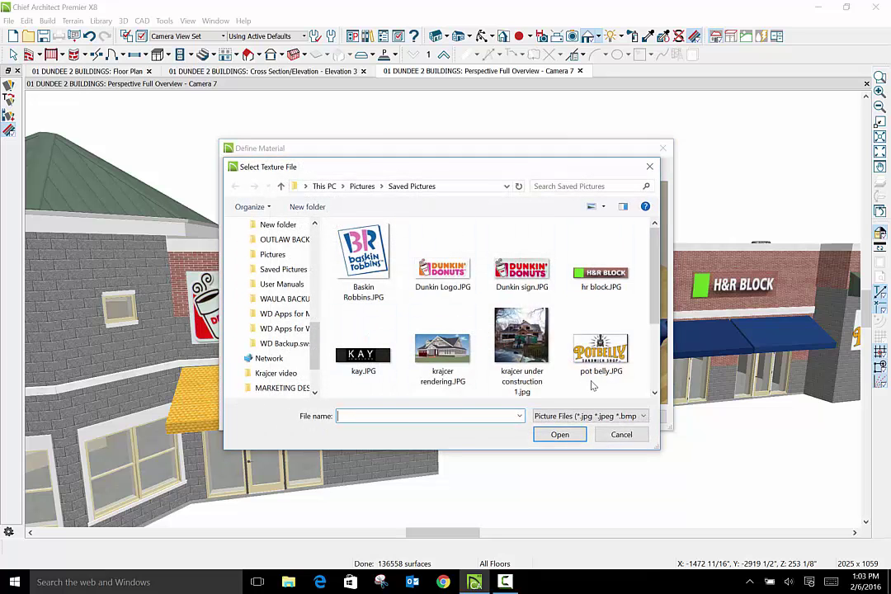
click(363, 252)
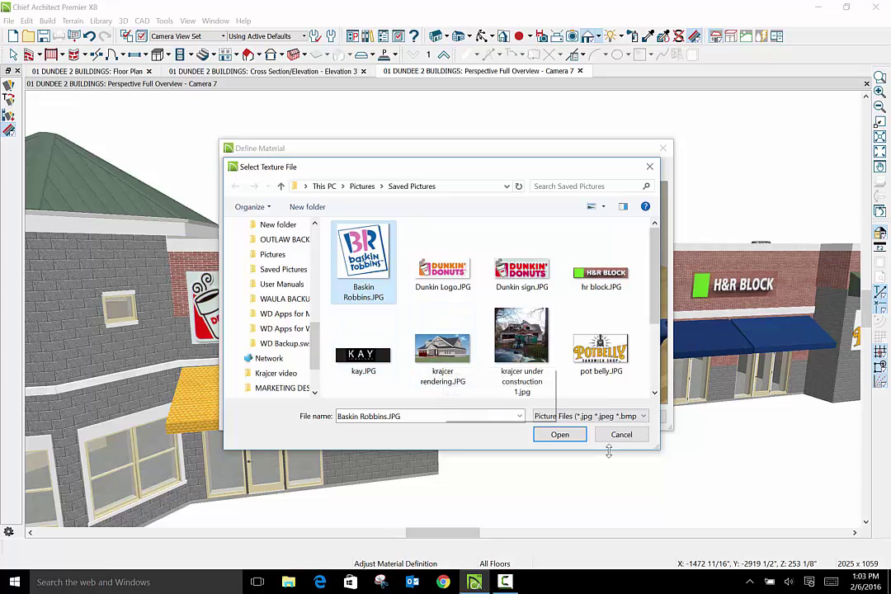
click(568, 436)
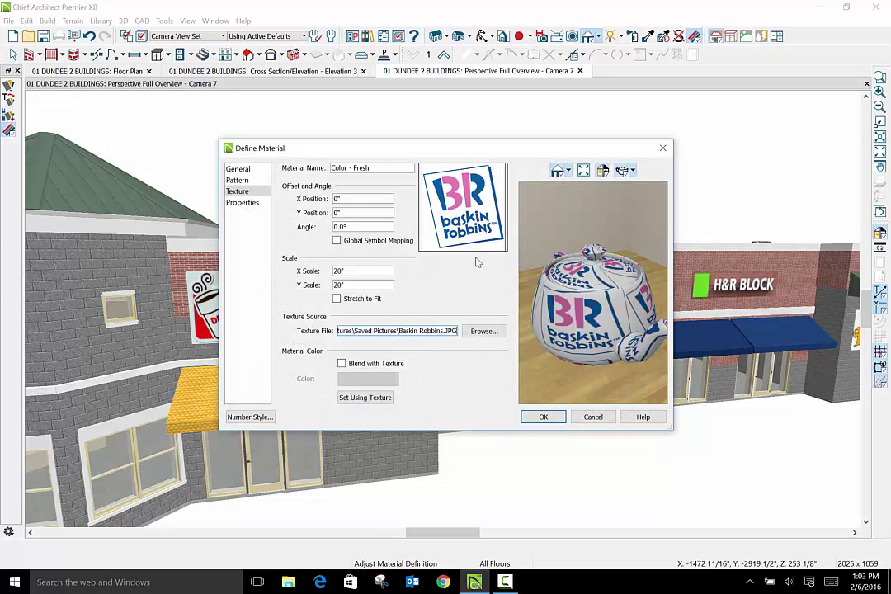
click(336, 299)
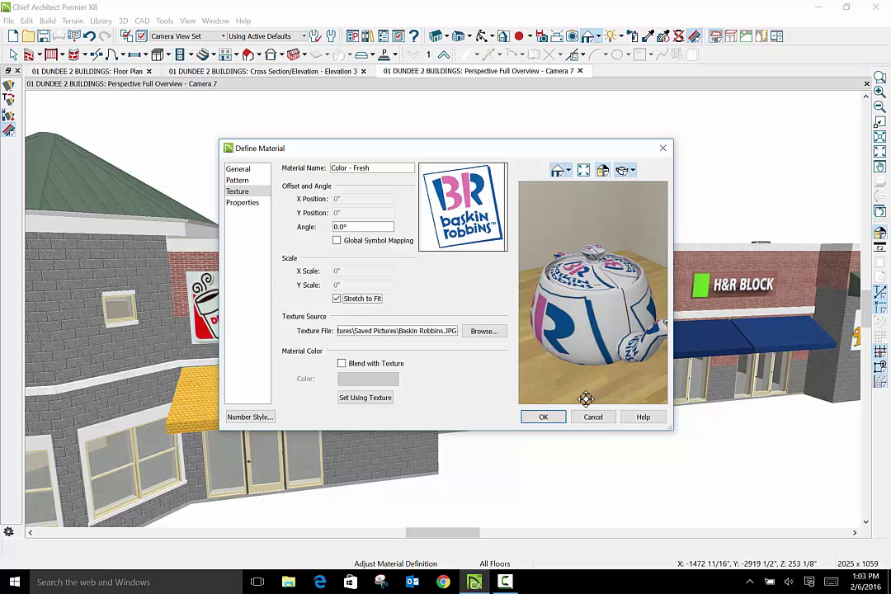
click(342, 363)
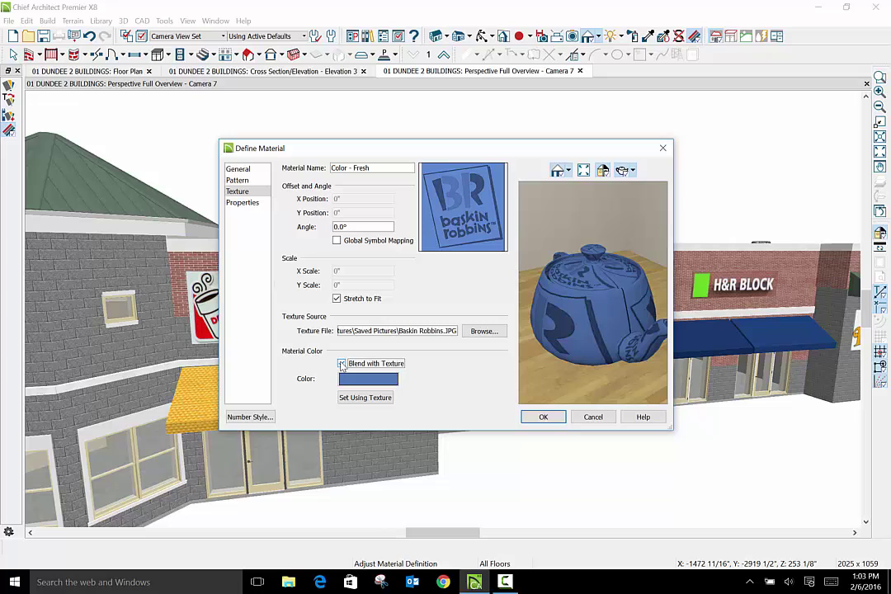
click(342, 364)
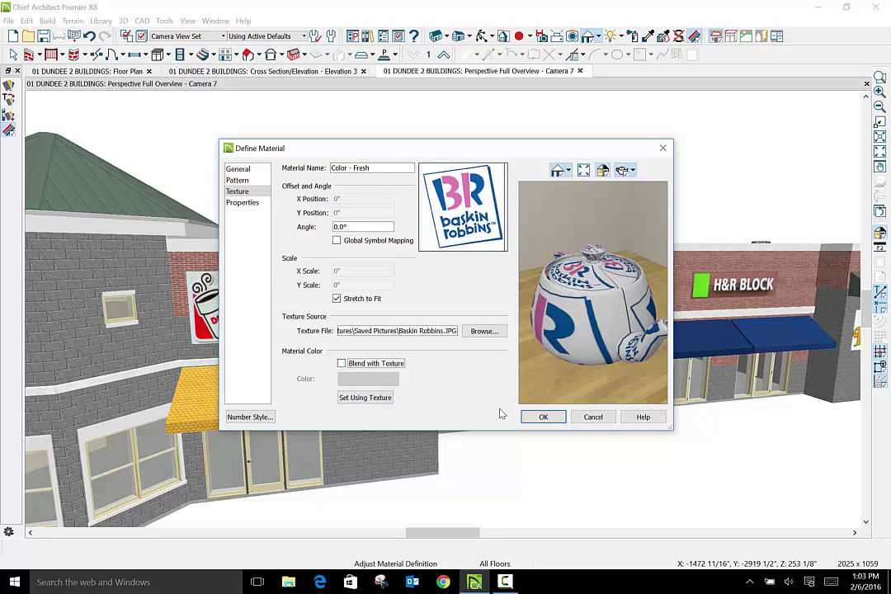
Confirm the Baskin Robbins material and zoom out and back in to check the new sign.
click(543, 418)
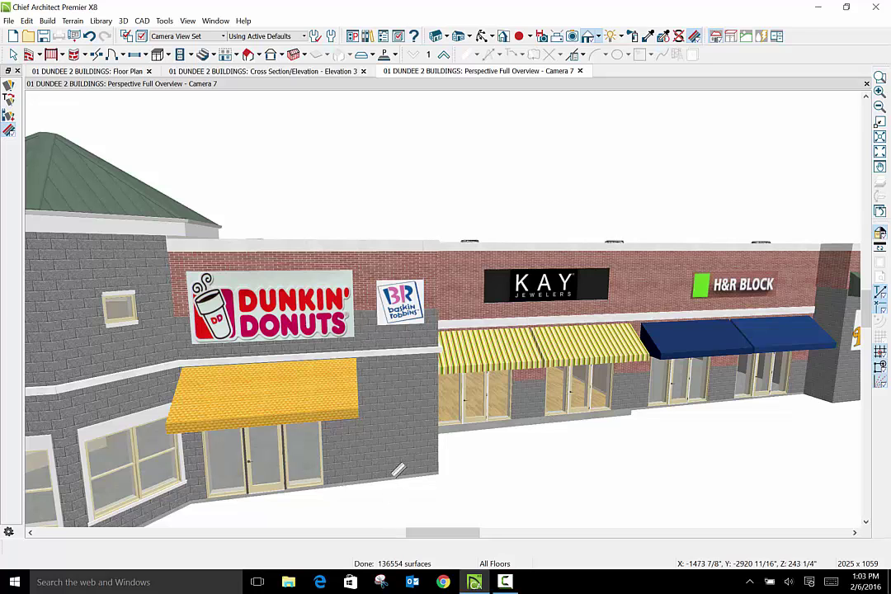
scroll(402, 460, down, 3)
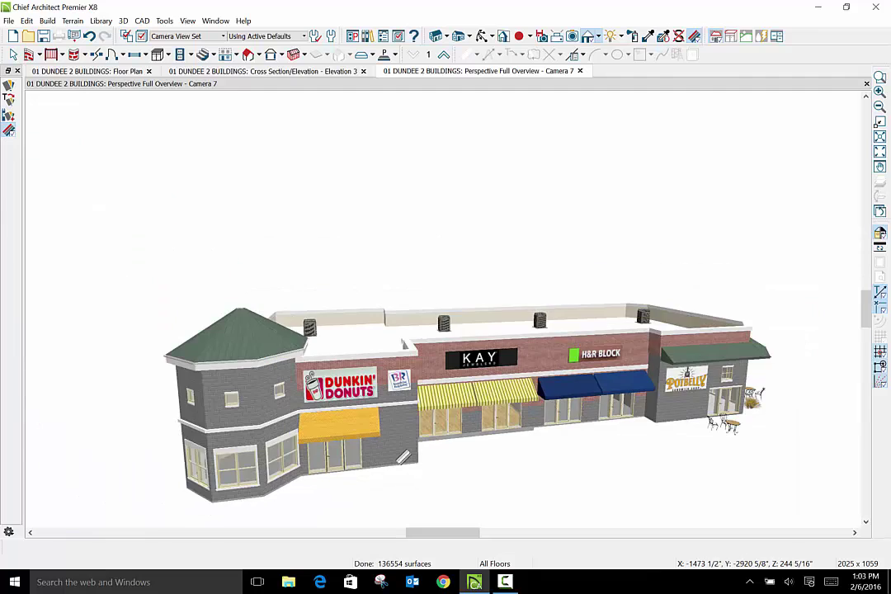
scroll(403, 458, up, 3)
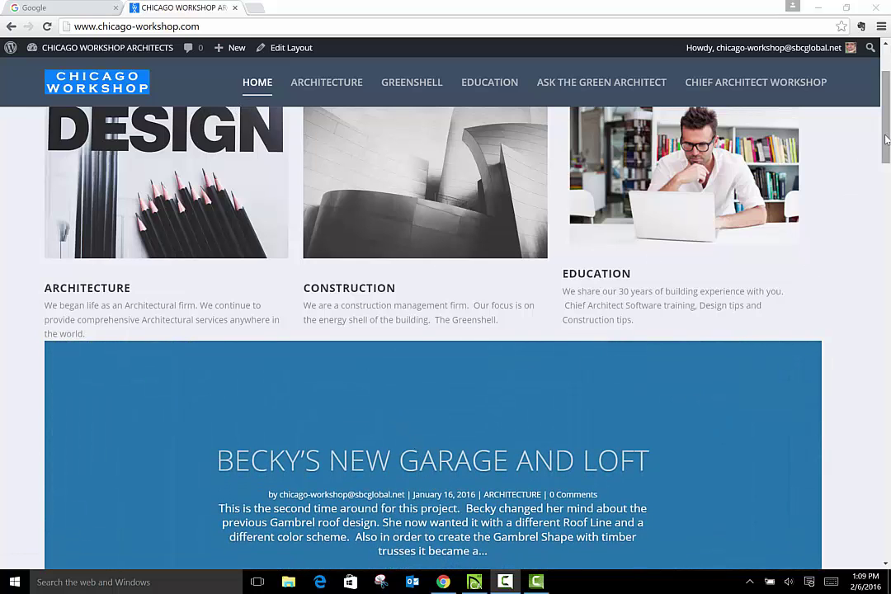
drag(886, 148, 888, 157)
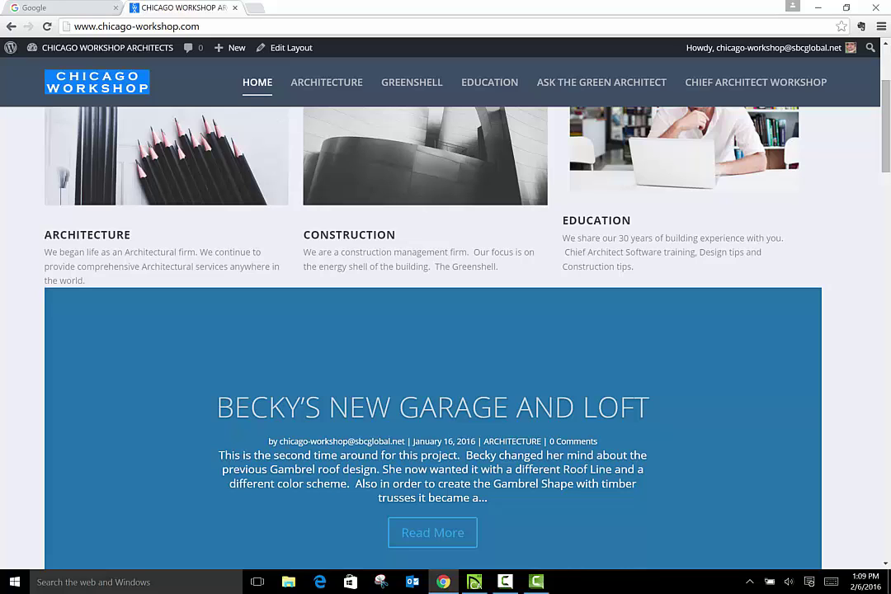